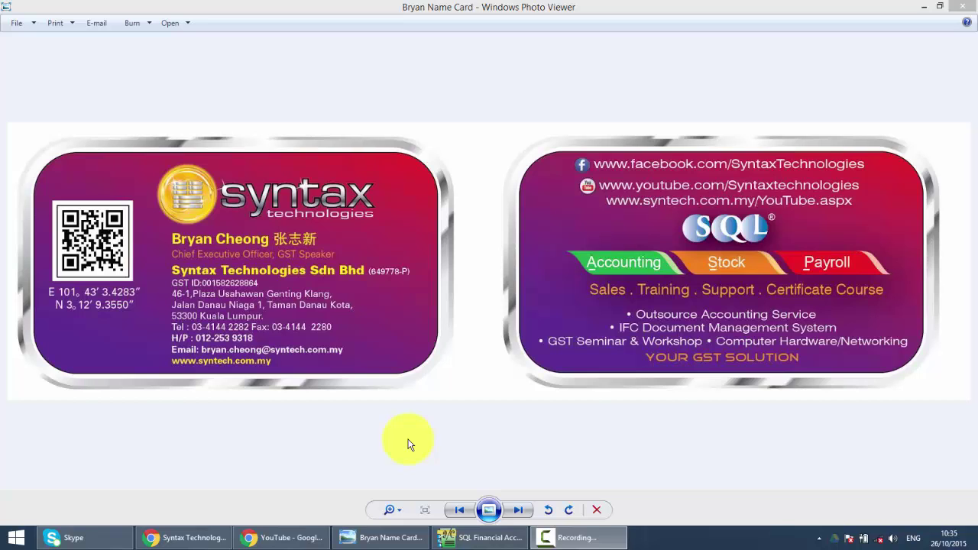
# Switch from the business card image to SQL Financial Accounting's Purchase documents panel.
pyautogui.click(458, 537)
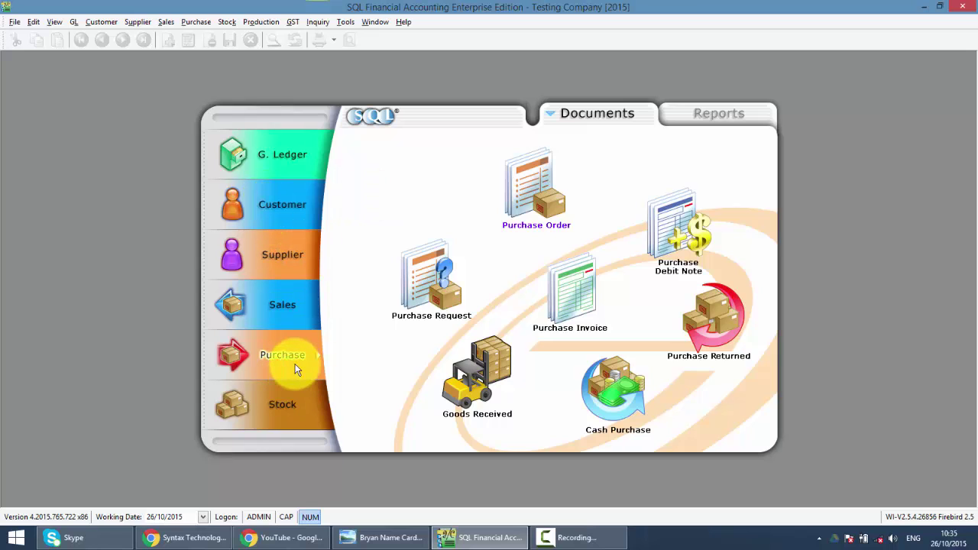
# Open the Purchase Invoice list, which shows 5 invoices totalling 130,985.50.
pyautogui.click(583, 308)
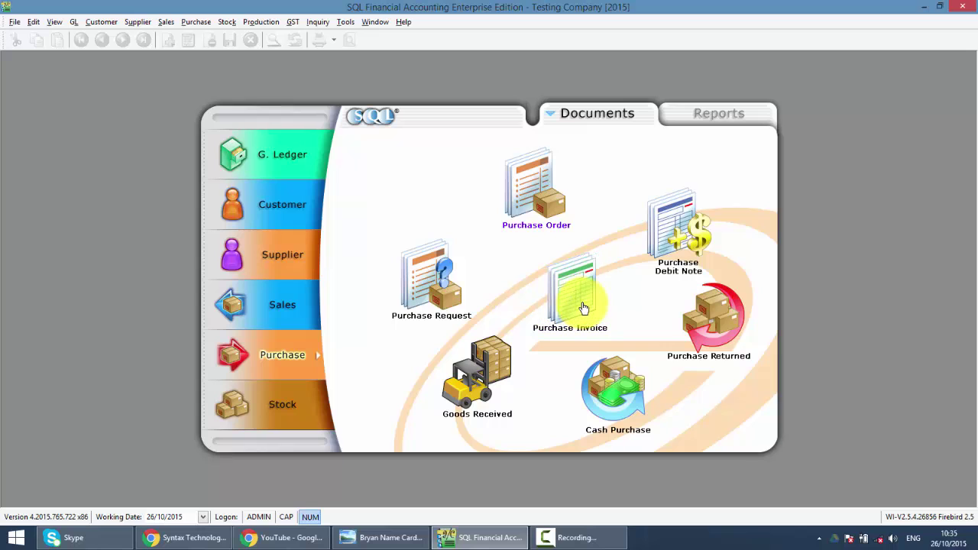
pyautogui.click(583, 308)
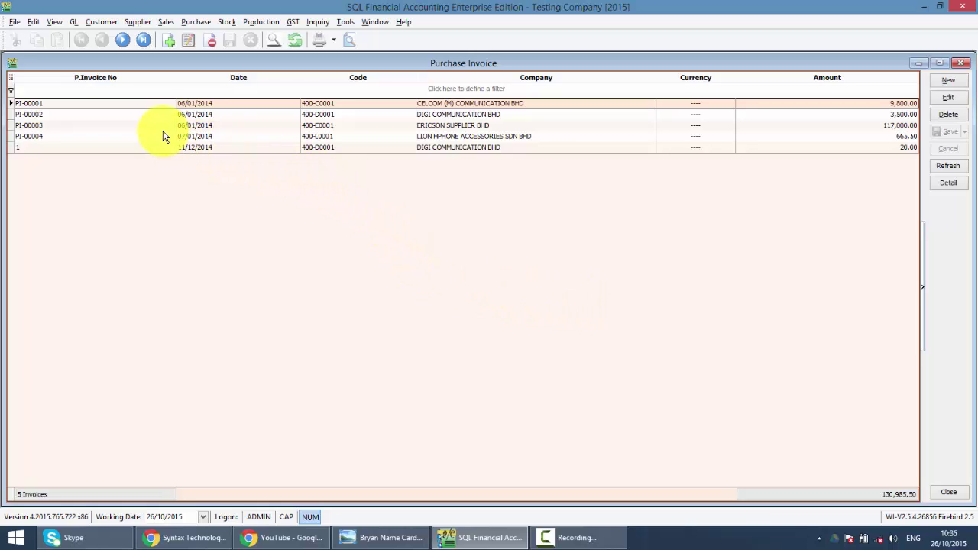
pyautogui.click(129, 91)
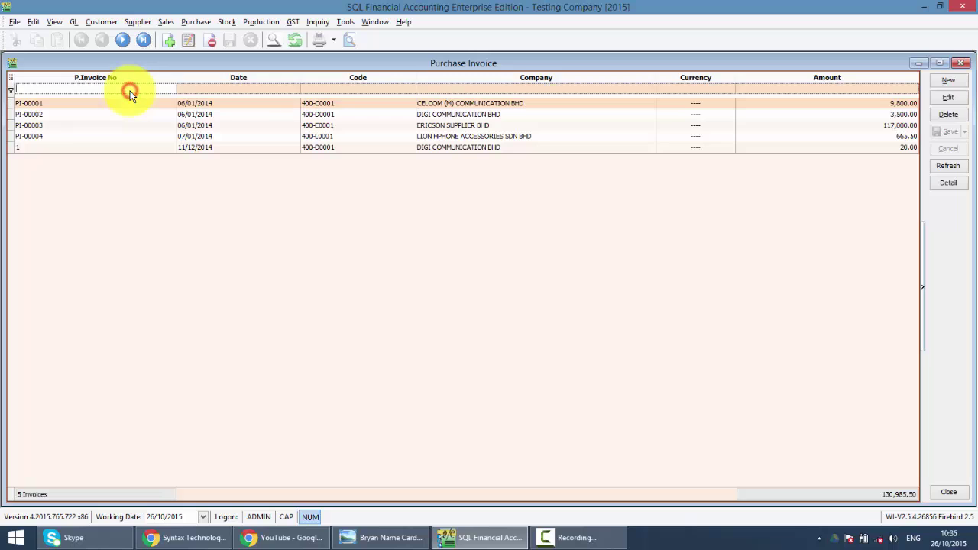
pyautogui.write('4')
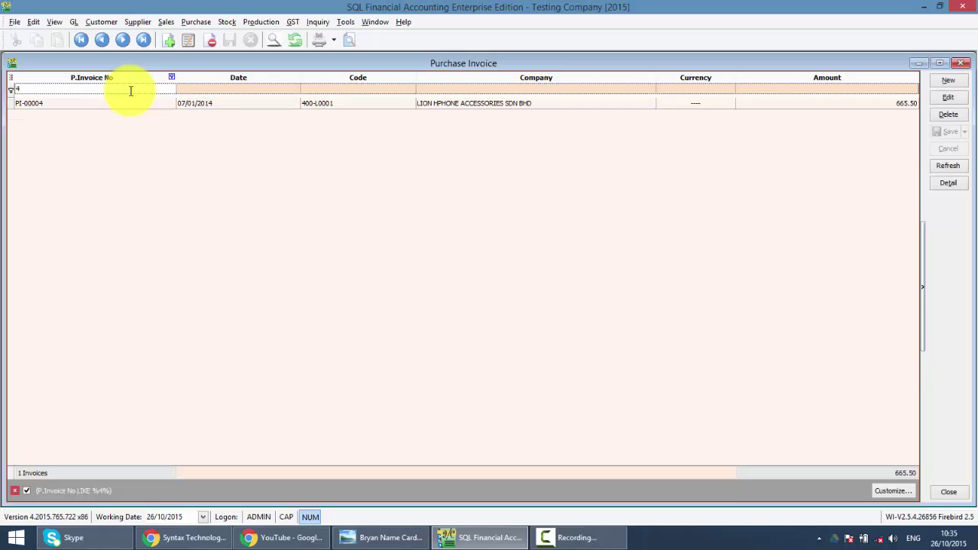
pyautogui.press('BackSpace')
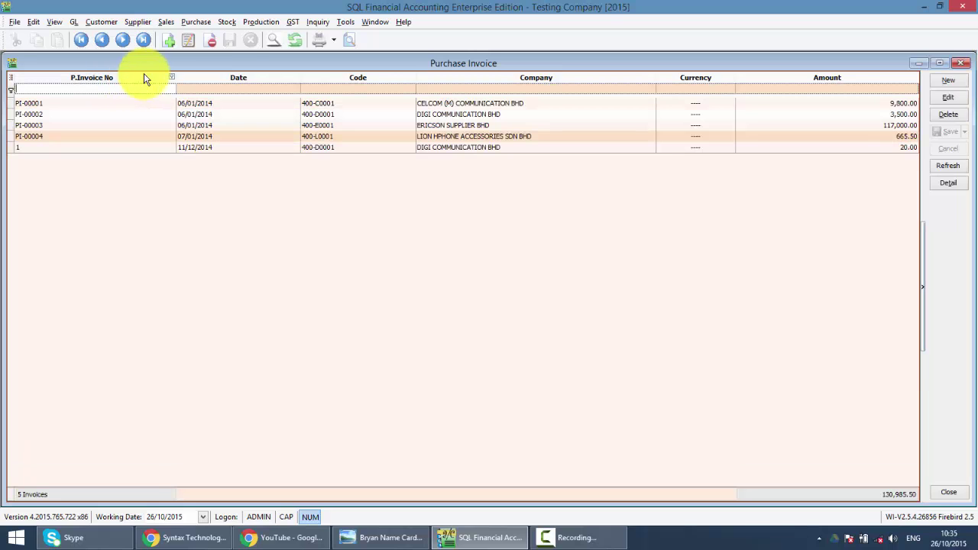
pyautogui.click(469, 89)
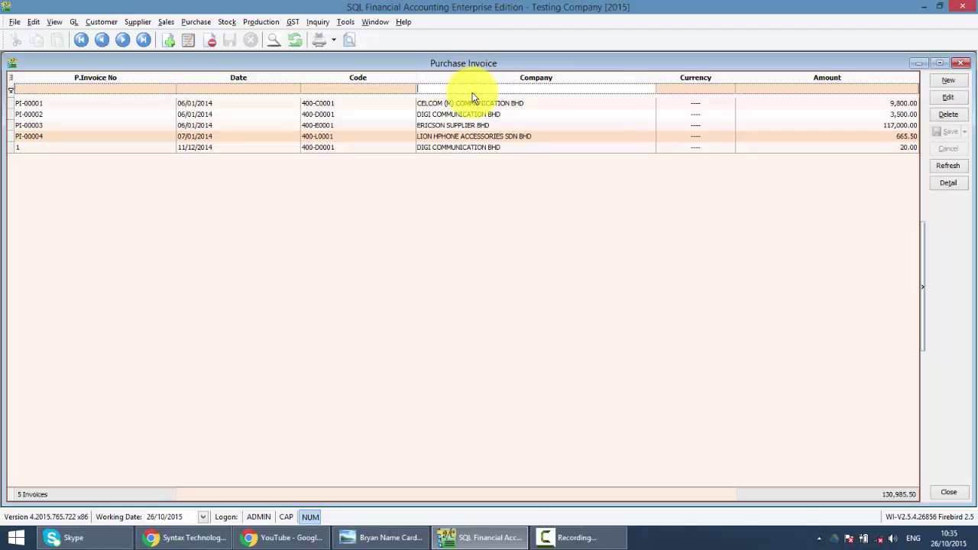
pyautogui.write('ce')
pyautogui.press('BackSpace')
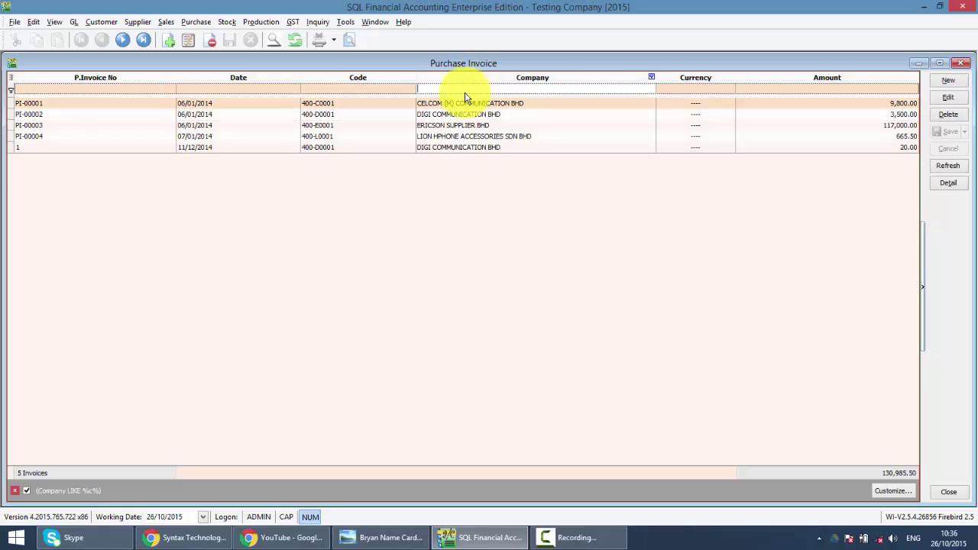
pyautogui.press('BackSpace')
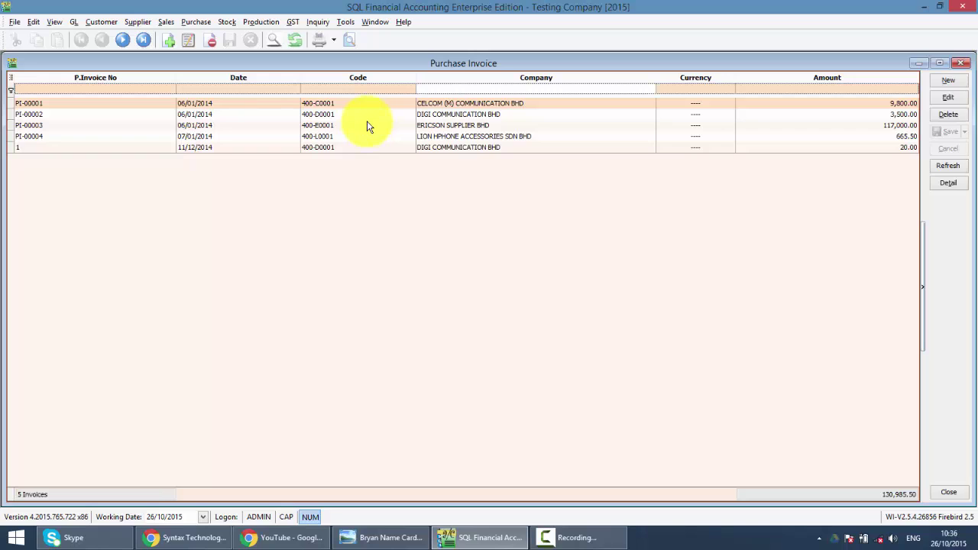
# Add an Area column between Code and Company using the Field Chooser.
pyautogui.rightClick(358, 80)
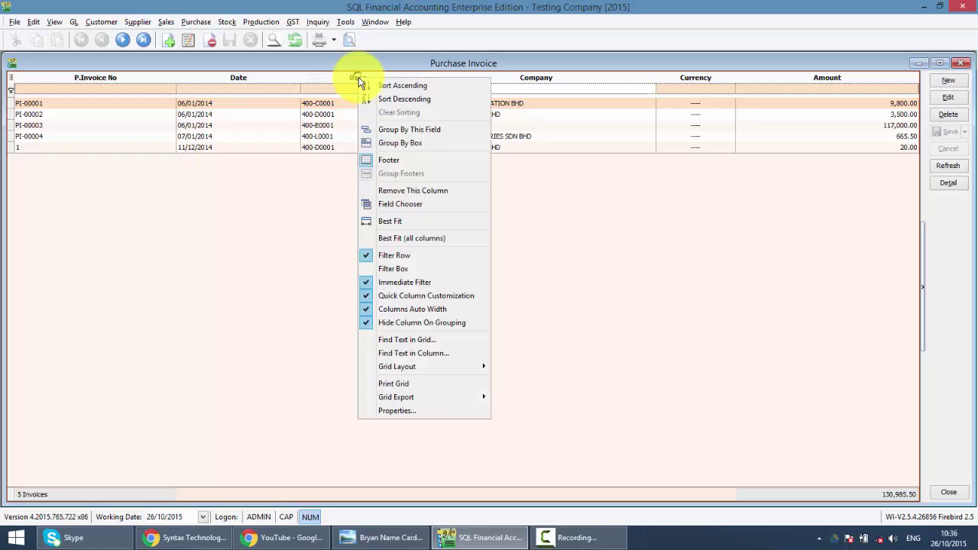
pyautogui.click(403, 207)
pyautogui.click(873, 429)
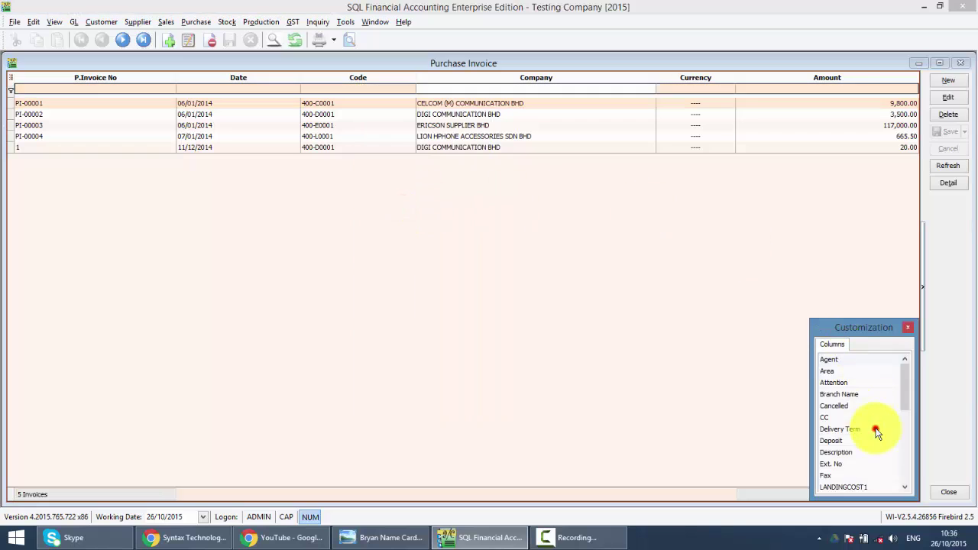
pyautogui.click(841, 372)
pyautogui.moveTo(840, 372); pyautogui.dragTo(398, 85)
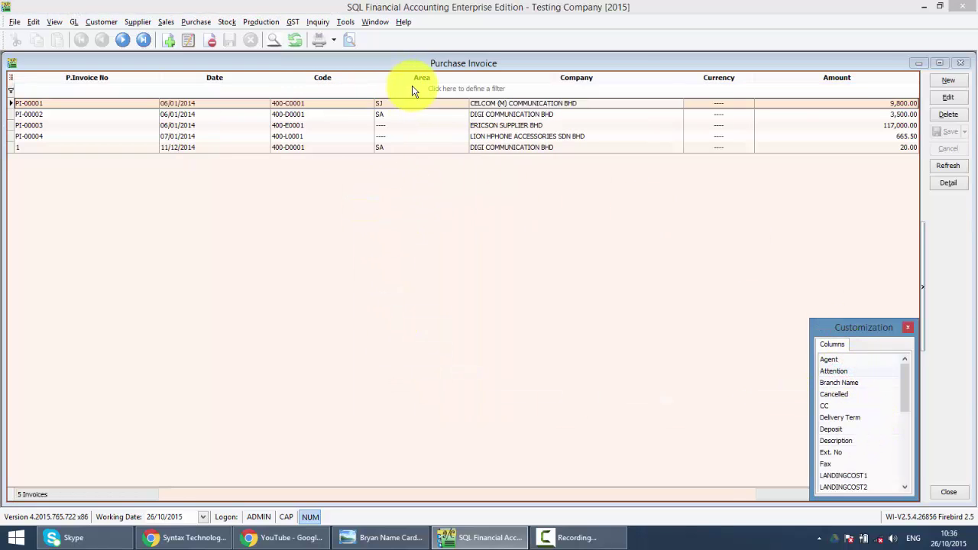
# Filter Area by 'sa', leaving 2 invoices totalling 3,520.00.
pyautogui.click(441, 89)
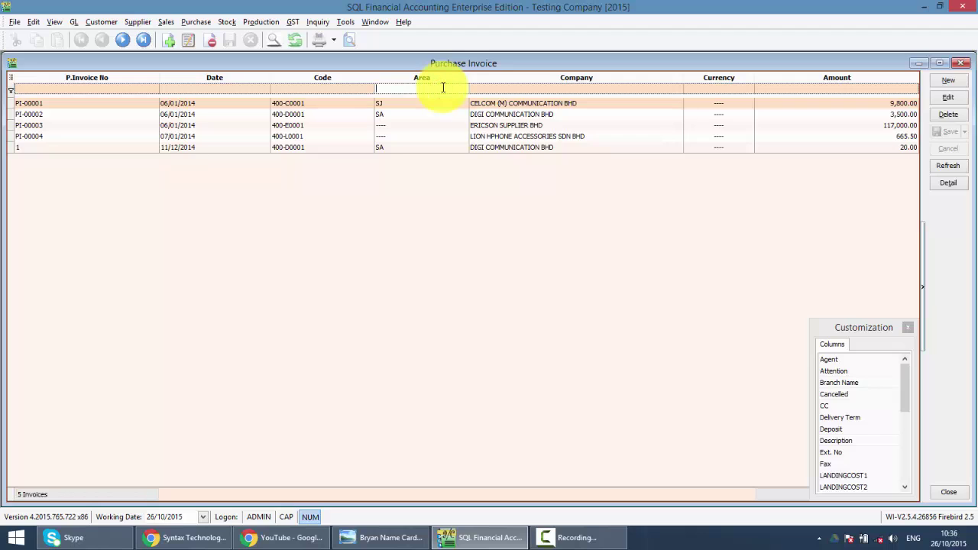
pyautogui.write('sa')
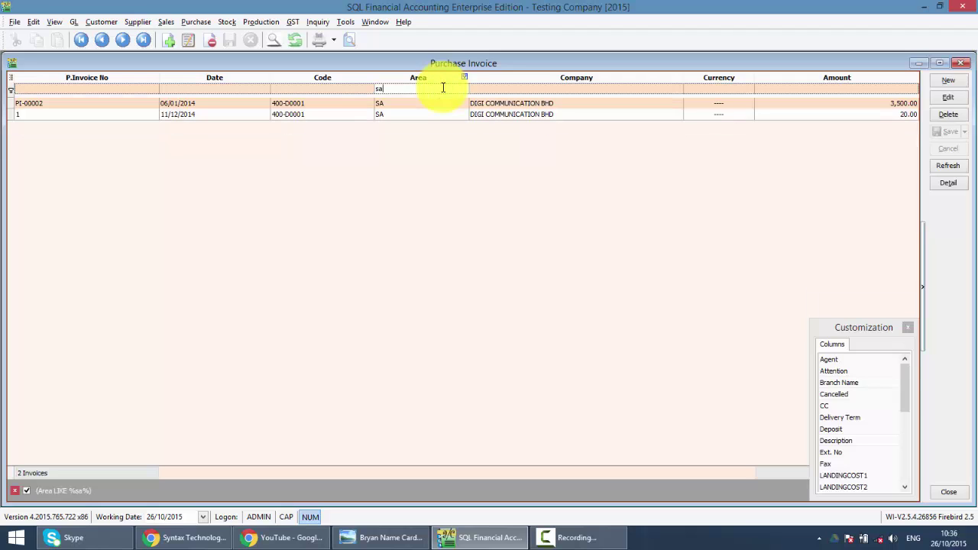
pyautogui.click(739, 209)
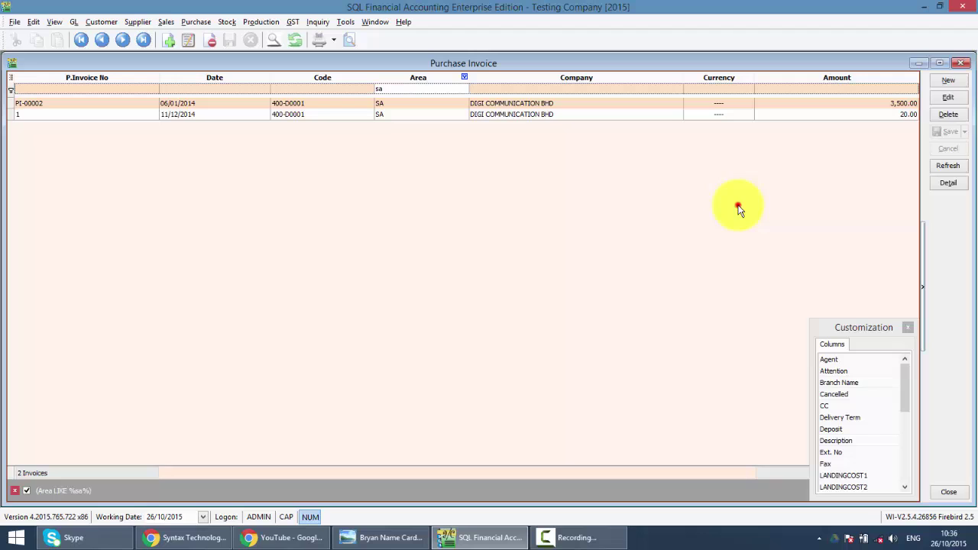
pyautogui.click(907, 327)
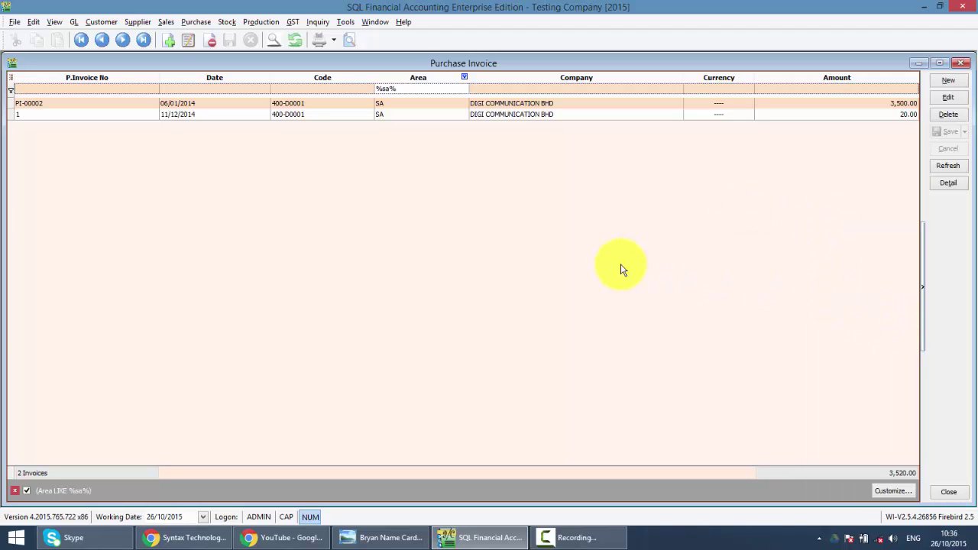
# Create a new purchase invoice for supplier MAXIS COMMUNICATION BHD, filling its address and 30 Days terms.
pyautogui.click(959, 84)
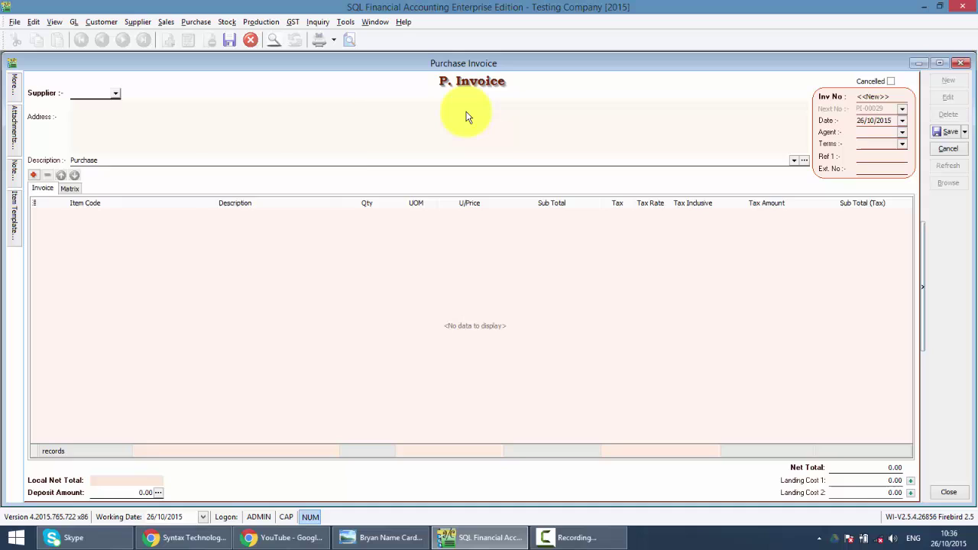
pyautogui.write('ma')
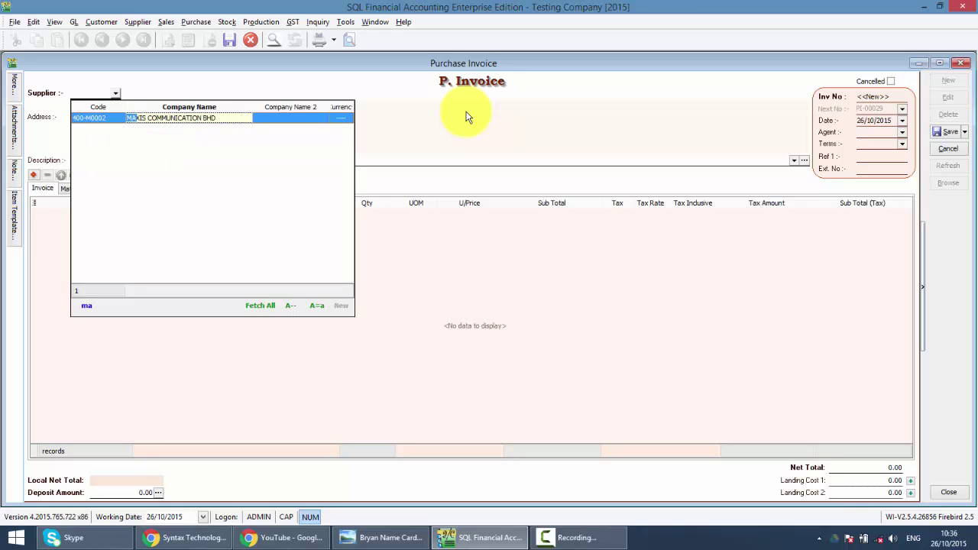
pyautogui.press('BackSpace')
pyautogui.press('BackSpace')
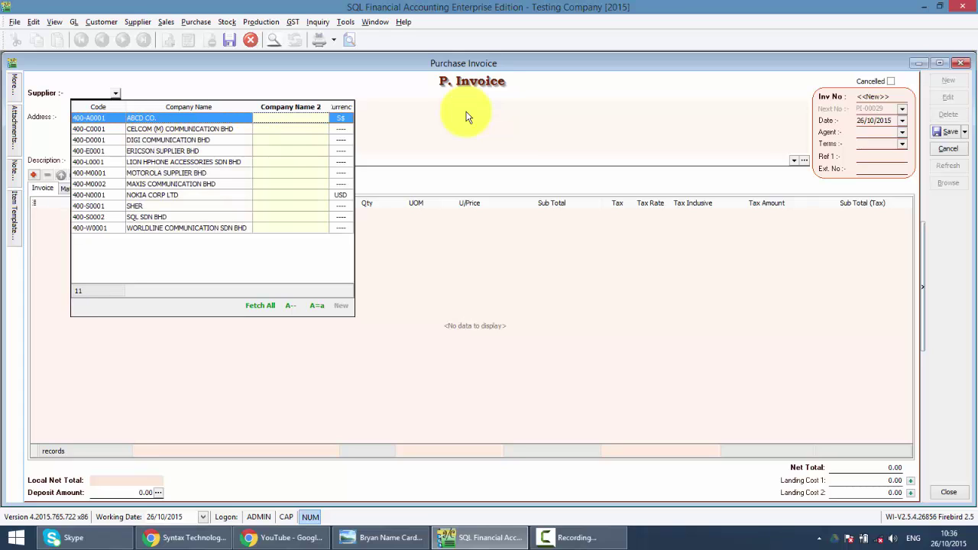
pyautogui.write('ma')
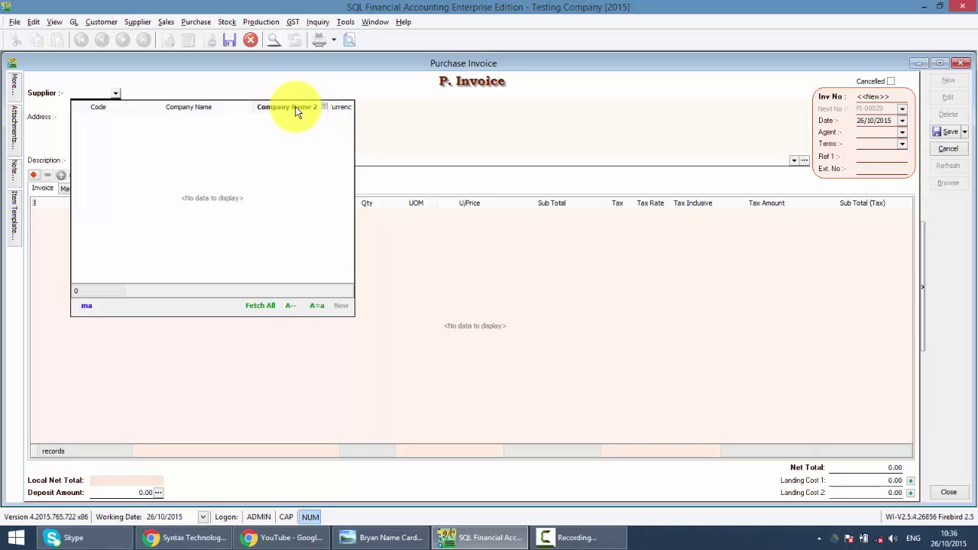
pyautogui.press('BackSpace')
pyautogui.press('BackSpace')
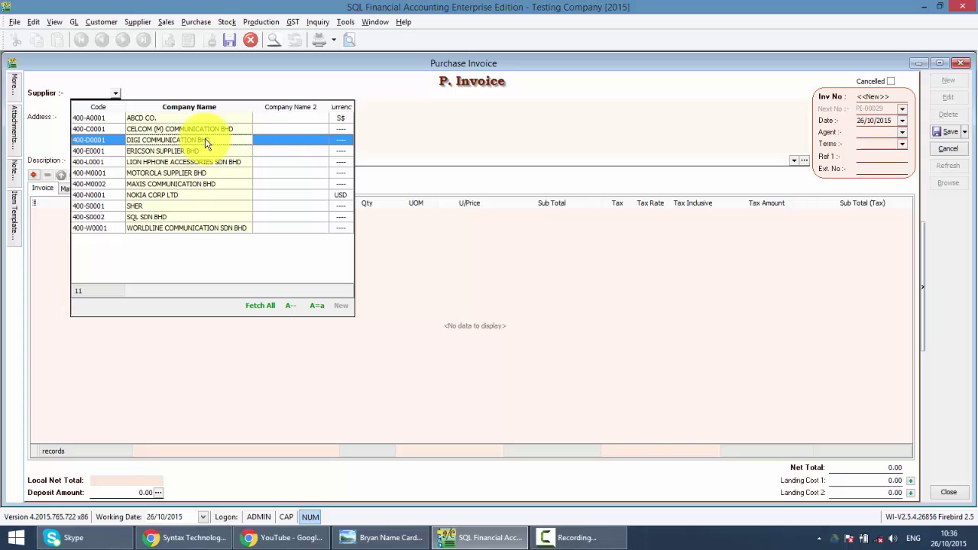
pyautogui.write('ma')
pyautogui.press('Return')
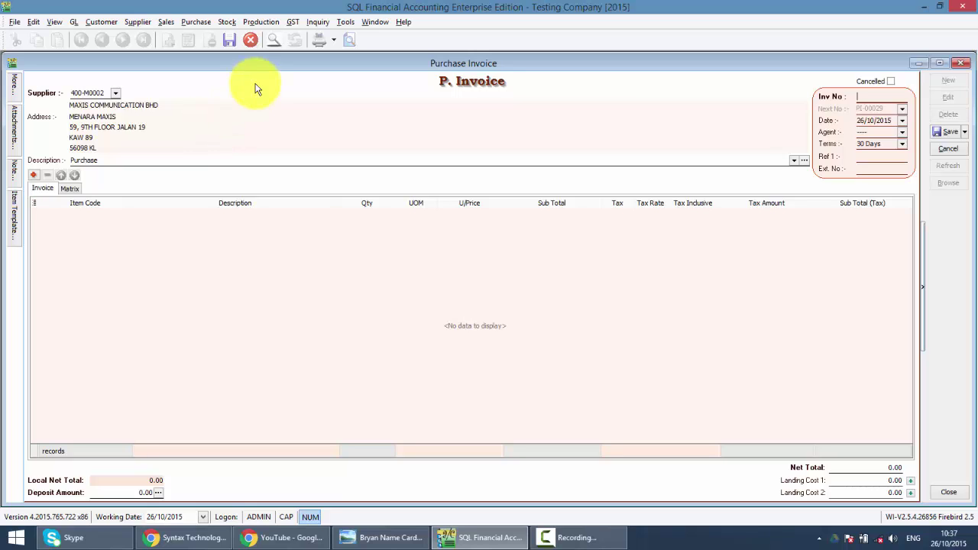
pyautogui.rightClick(464, 94)
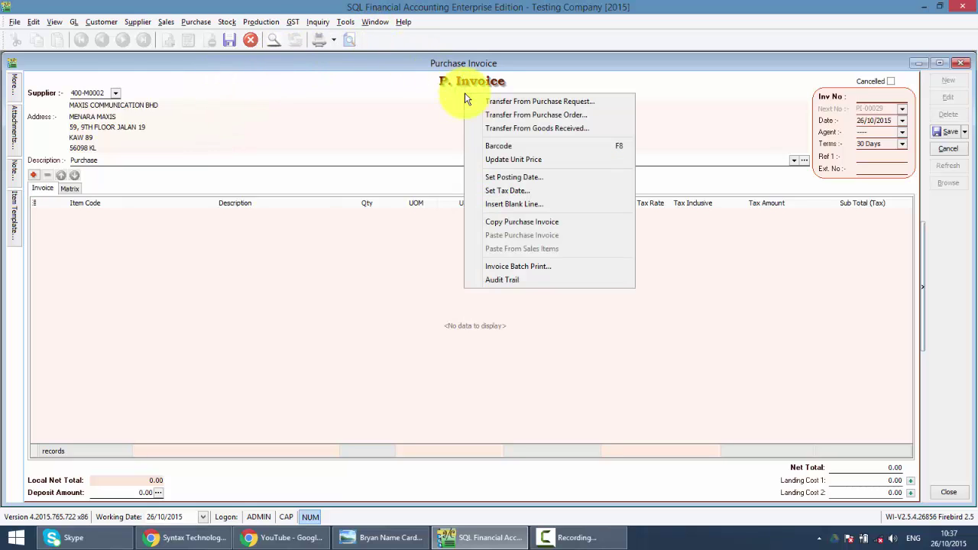
# Transfer M-PRE-120 ×2 and BLUE PEN ×1 from goods received GR-00046, net total 265.00.
pyautogui.click(506, 134)
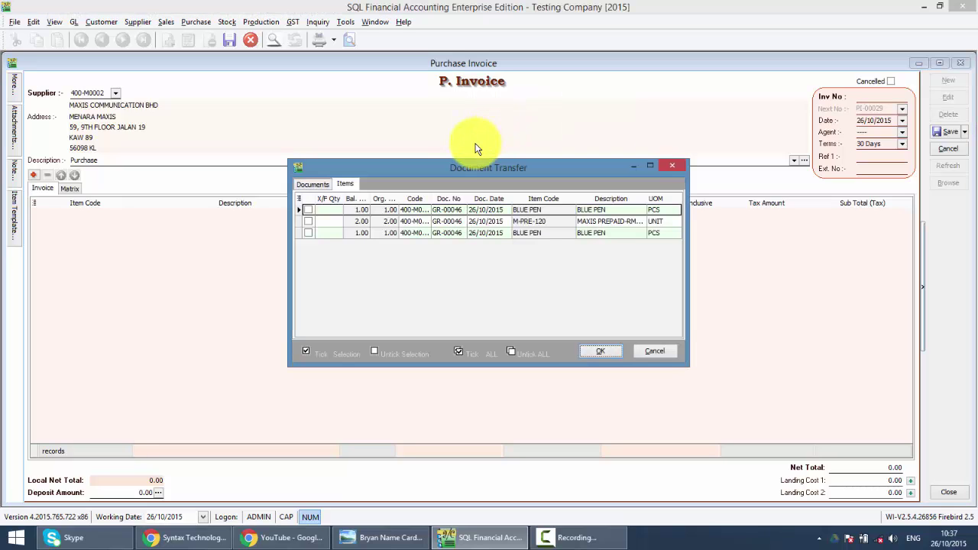
pyautogui.click(308, 232)
pyautogui.click(307, 222)
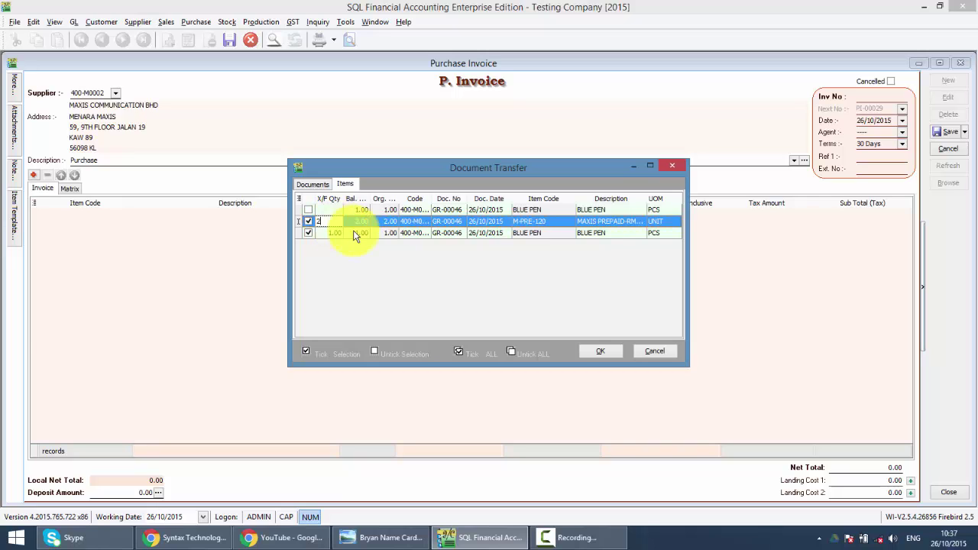
pyautogui.click(584, 347)
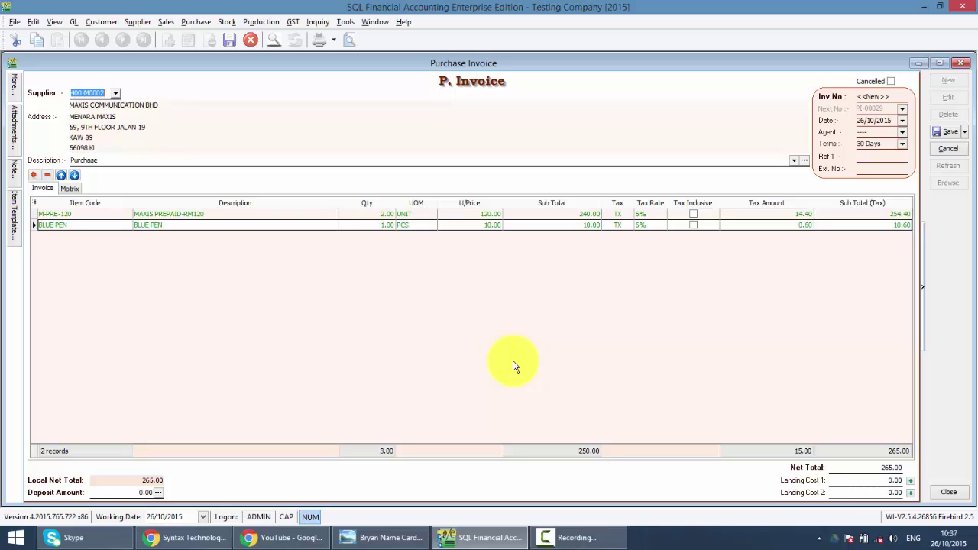
# Add a line for C-PRE-100 CELCOM PREPAID-RM100, quantity 2 at 12.00, making the net total 290.44.
pyautogui.click(34, 176)
pyautogui.click(79, 236)
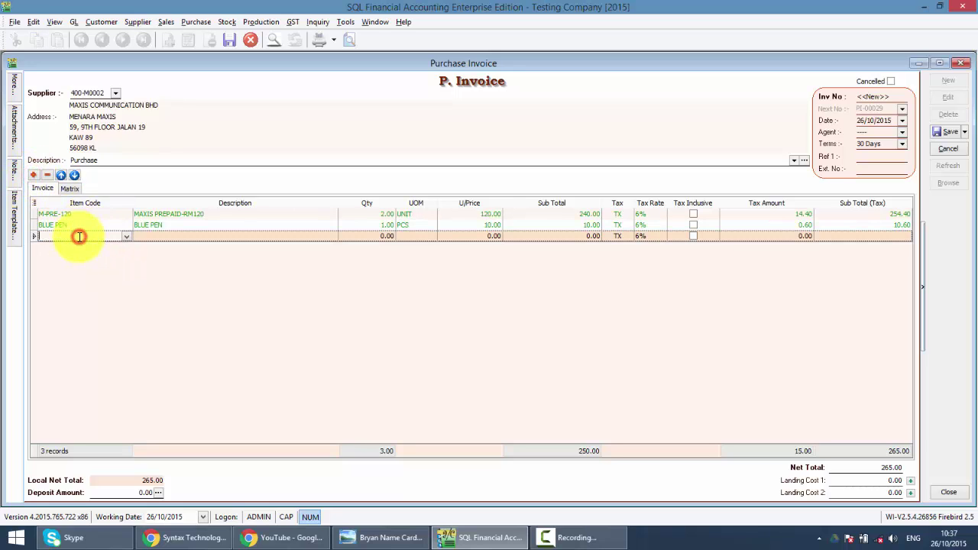
pyautogui.write('cel')
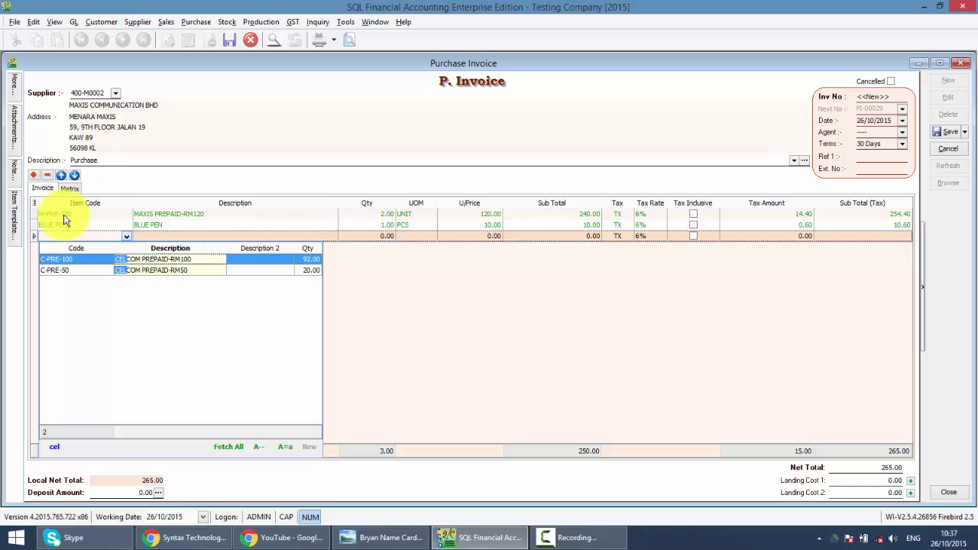
pyautogui.press('Return')
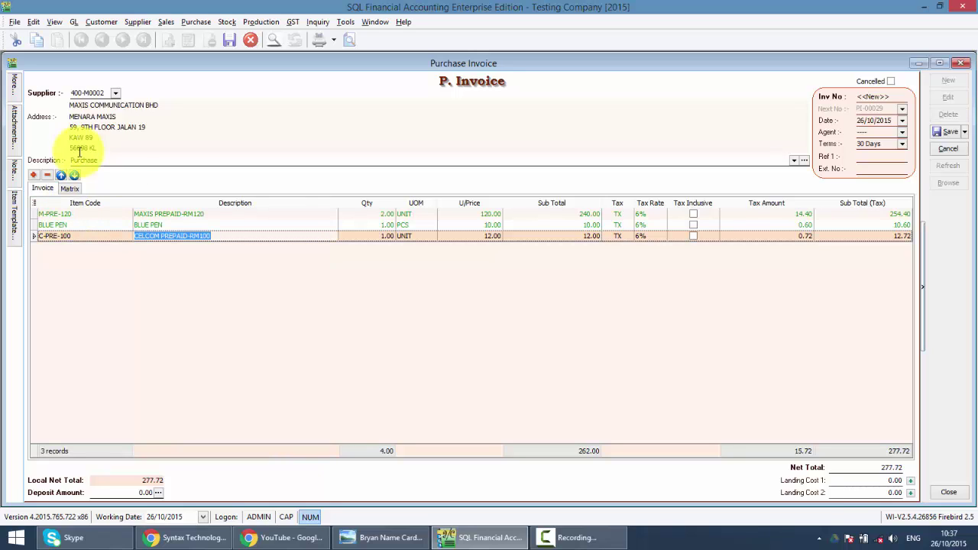
pyautogui.click(363, 236)
pyautogui.write('2')
pyautogui.click(373, 279)
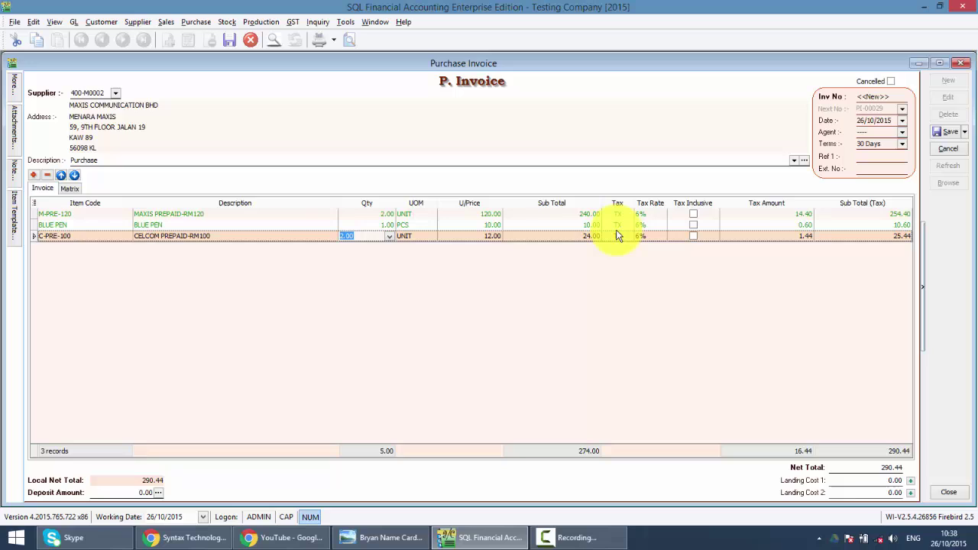
pyautogui.click(882, 94)
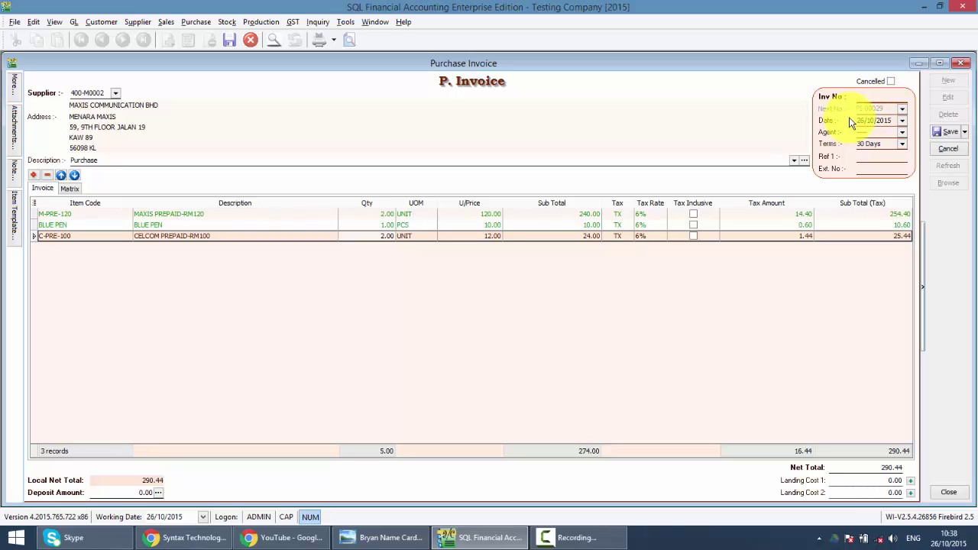
# Enter IV-098 in capitals as the invoice number.
pyautogui.press('capslock')
pyautogui.write('98')
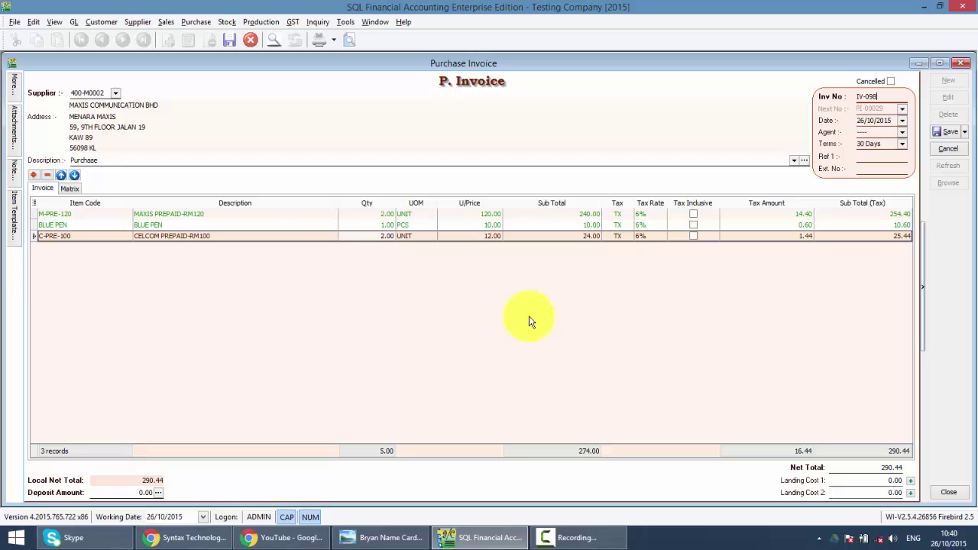
# Save and close invoice IV-098, then open the supplier Invoice list of 15 invoices totalling 144,535.74.
pyautogui.click(947, 132)
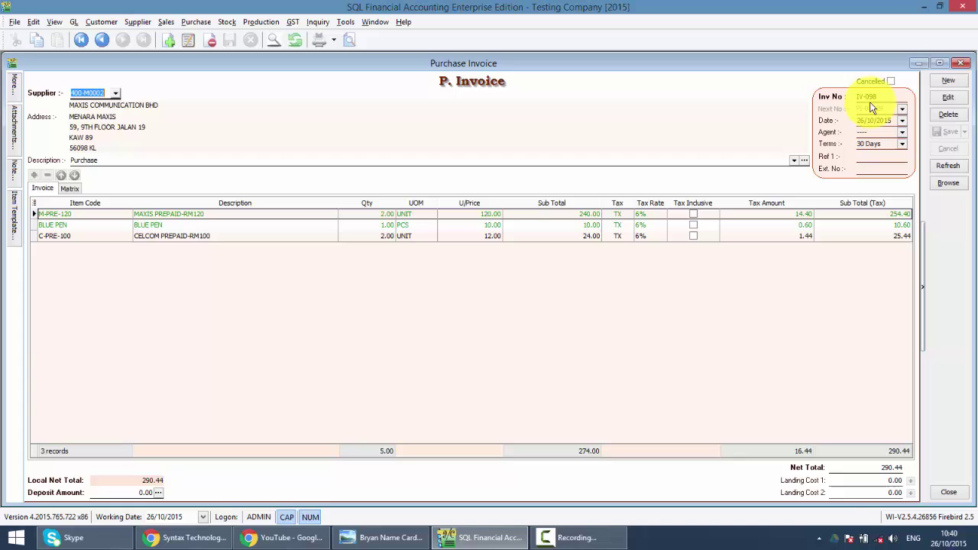
pyautogui.click(962, 65)
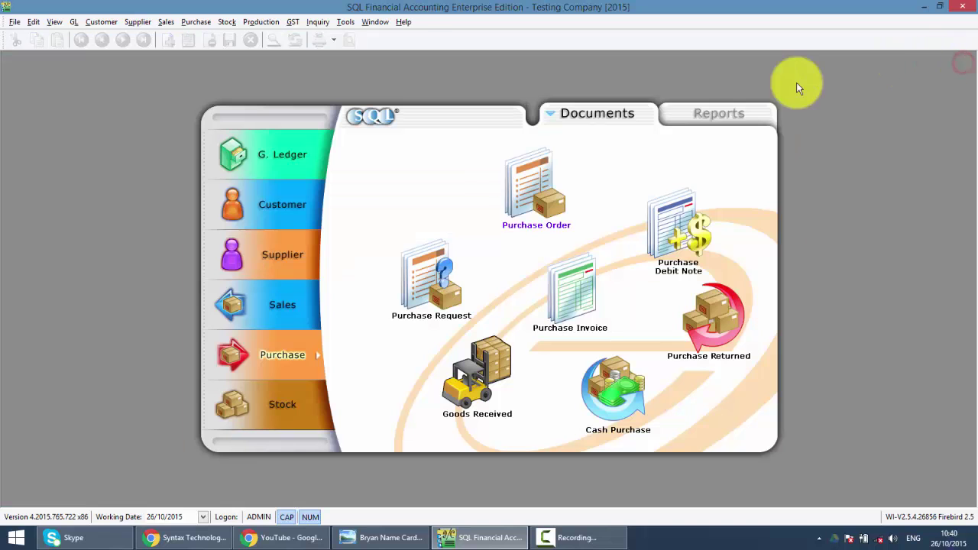
pyautogui.click(276, 259)
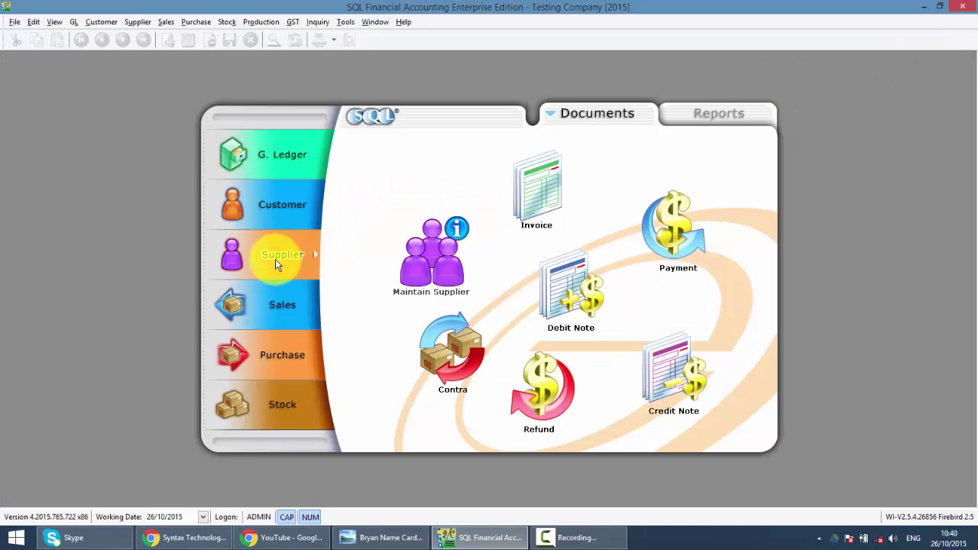
pyautogui.click(553, 195)
# Maximize the supplier invoice list, filter Invoice No. by 98, and open IV-098 showing 290.44 outstanding.
pyautogui.moveTo(453, 190); pyautogui.dragTo(430, 192)
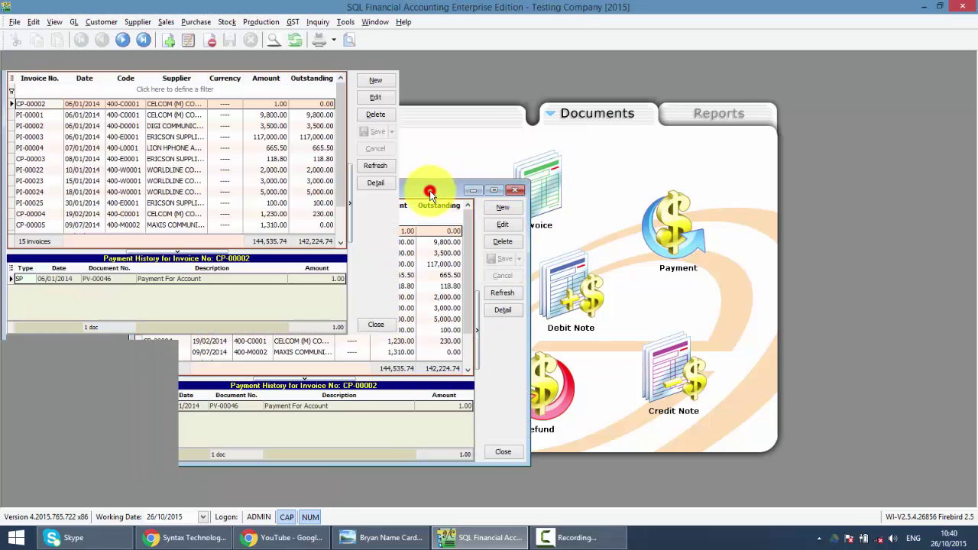
pyautogui.doubleClick(430, 193)
pyautogui.click(84, 88)
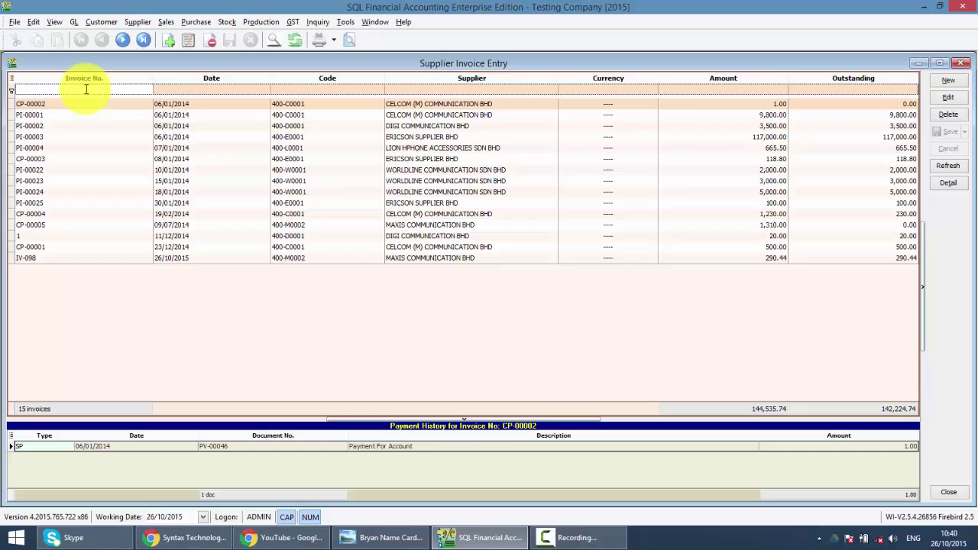
pyautogui.write('98')
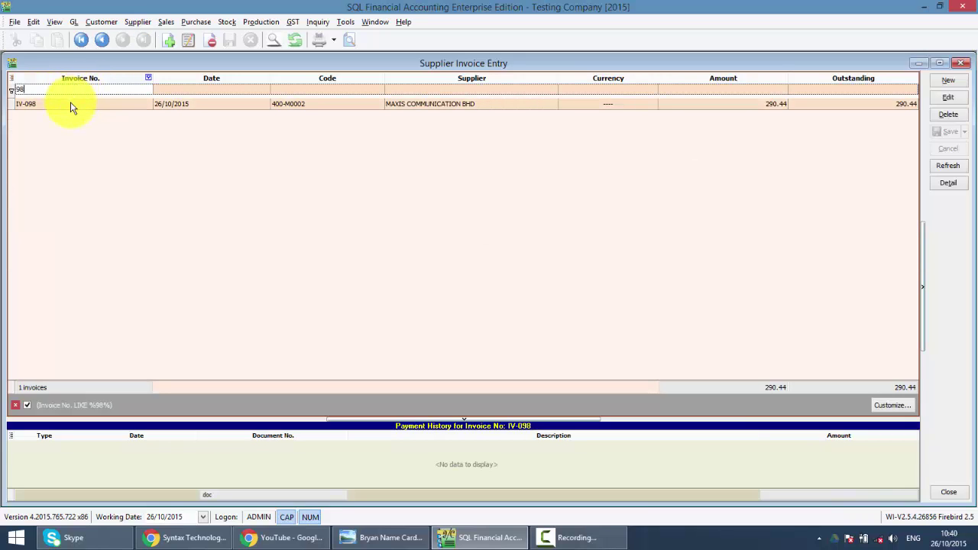
pyautogui.doubleClick(70, 107)
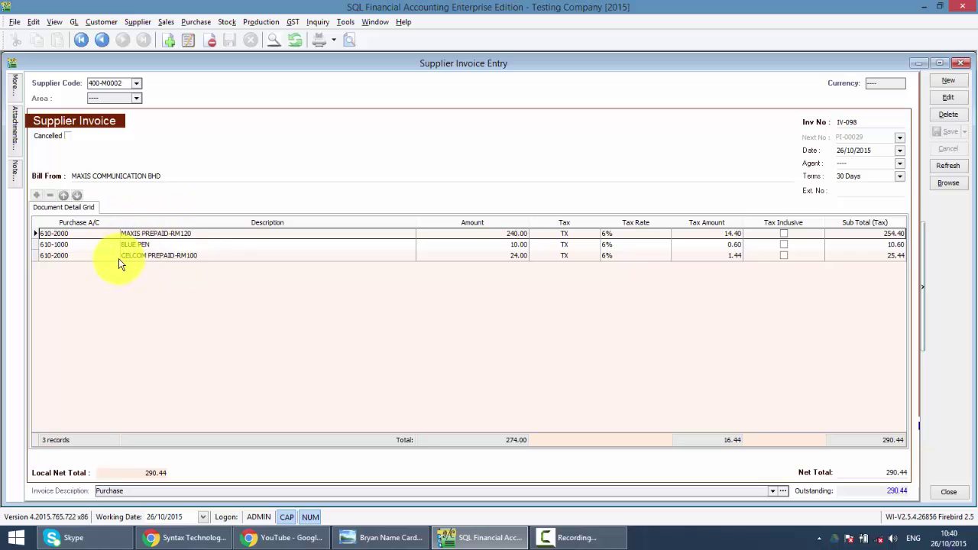
# Open IV-098 from the Purchase Invoice list: three lines, 274.00 before tax, 16.44 tax, 290.44 net.
pyautogui.click(961, 65)
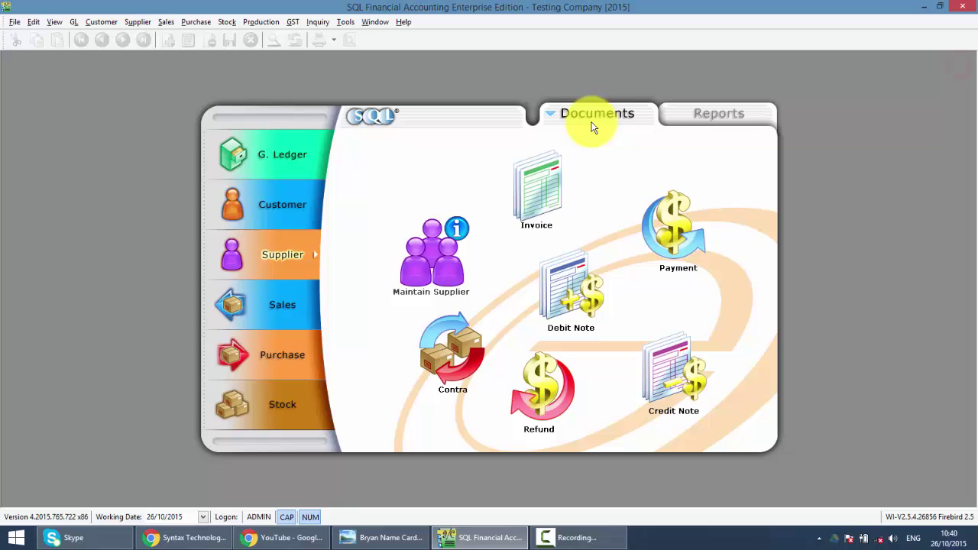
pyautogui.click(306, 363)
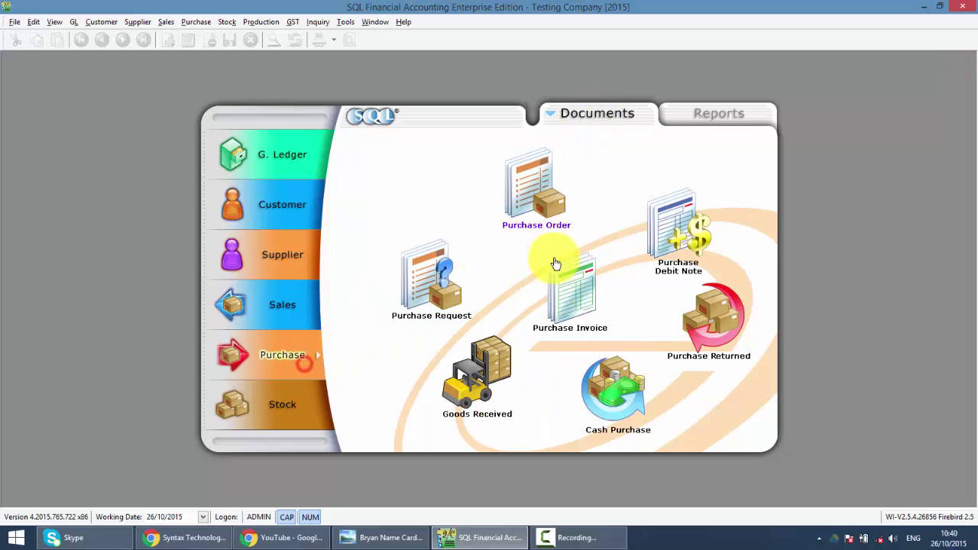
pyautogui.click(577, 273)
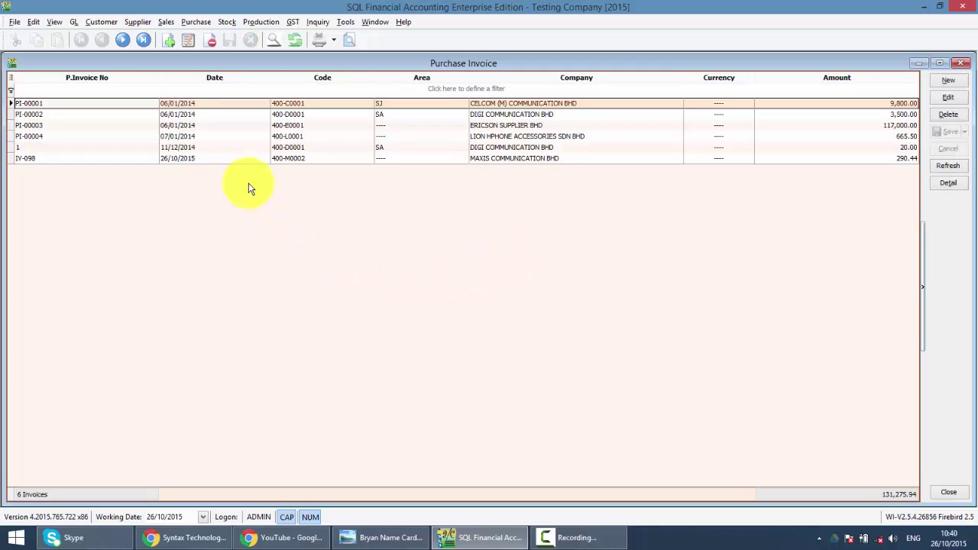
pyautogui.doubleClick(252, 159)
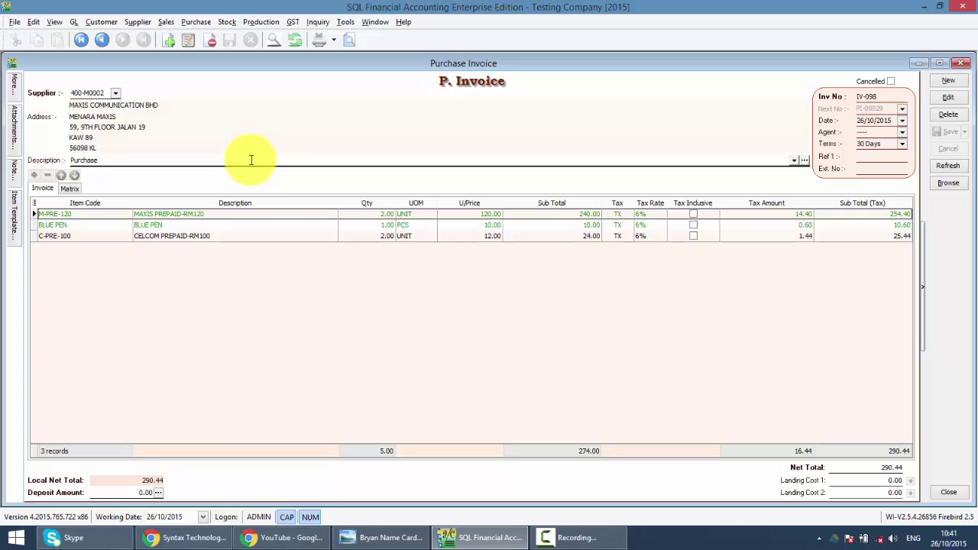
# Scroll the Syntax Technologies Facebook page to its latest photo post, then move to its YouTube video page.
pyautogui.click(195, 539)
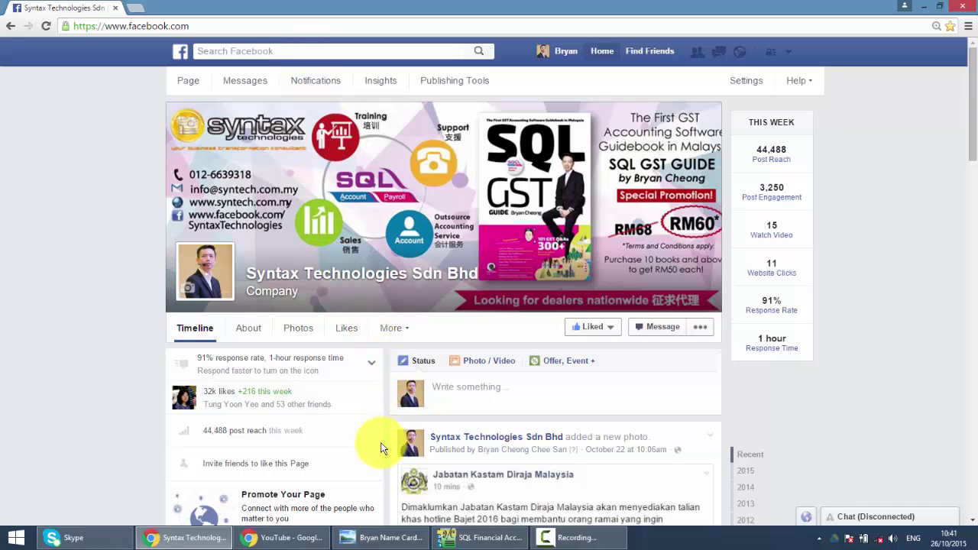
pyautogui.scroll(-1, 482, 318)
pyautogui.scroll(-4, 482, 318)
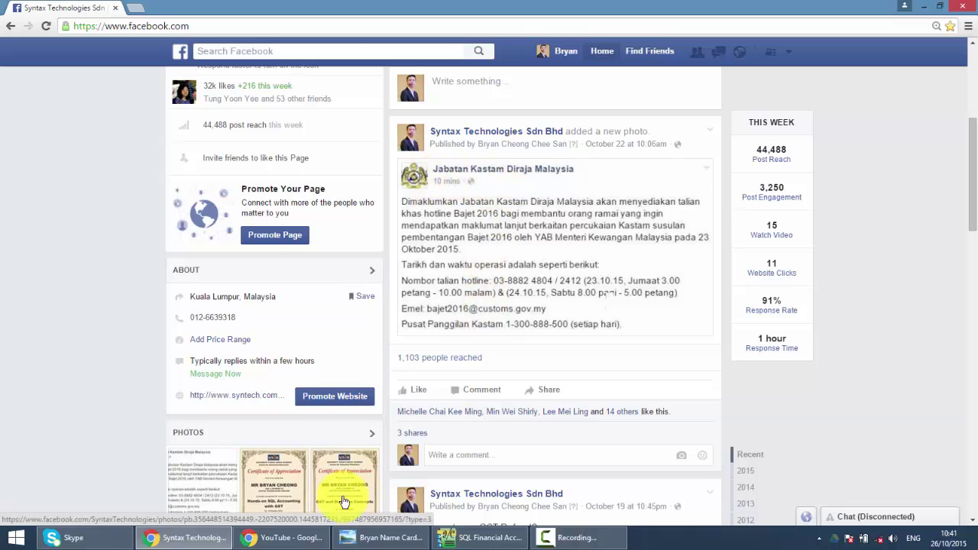
pyautogui.click(316, 541)
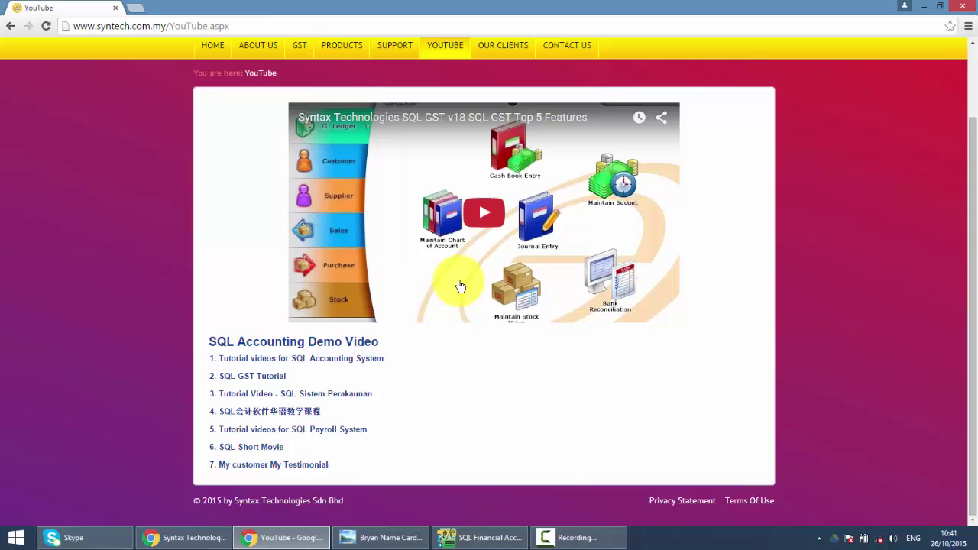
# Bring the Syntax Technologies name card back up in Windows Photo Viewer, showing its Facebook, YouTube and website addresses.
pyautogui.click(368, 537)
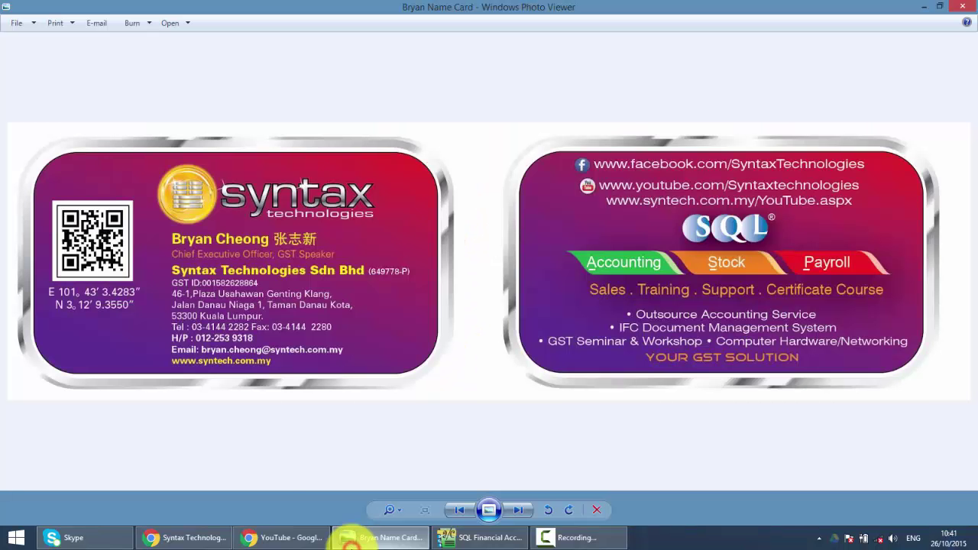